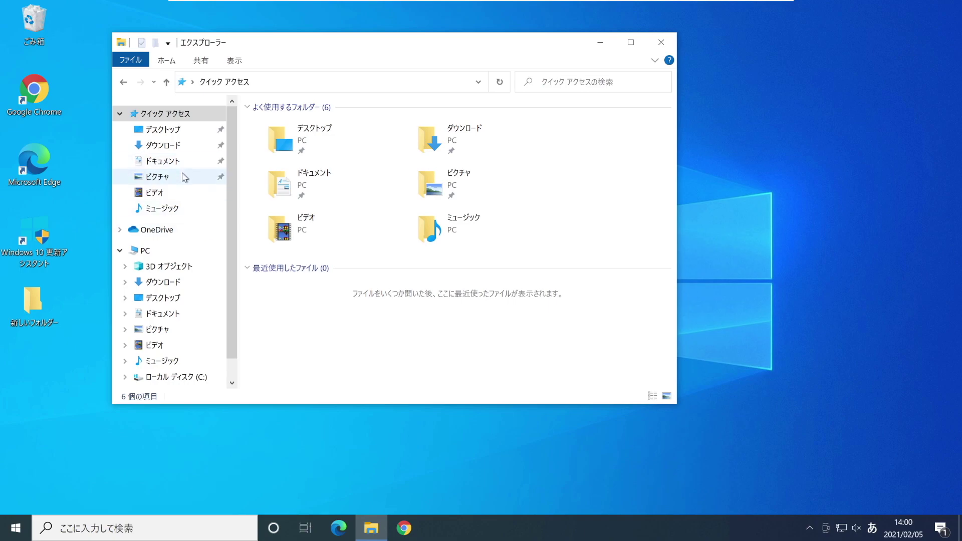
Step: Move 新しいフォルダー to the next column of desktop icons and pin it to Quick Access
{"action": "left_click_drag", "start_coordinate": [344, 42], "coordinate": [372, 37]}
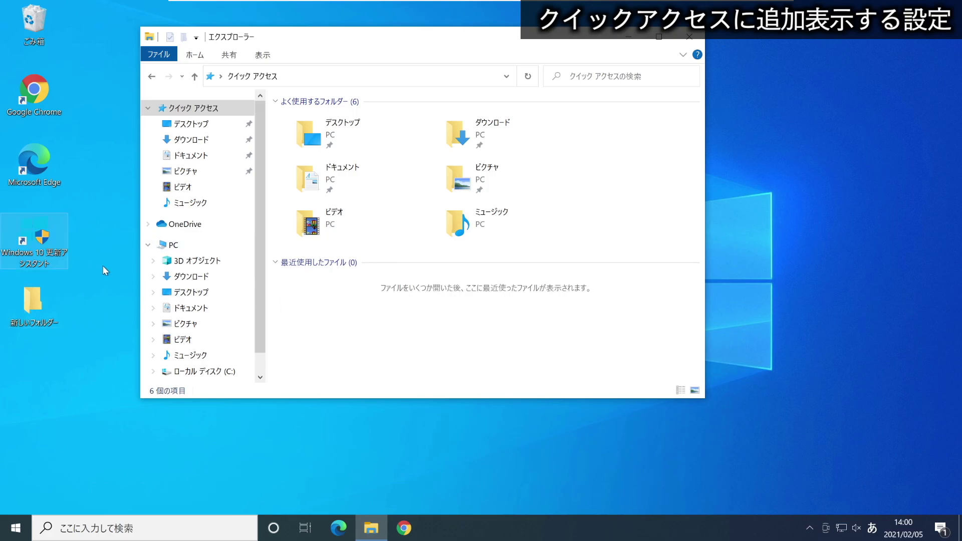
{"action": "left_click_drag", "start_coordinate": [32, 301], "coordinate": [102, 245]}
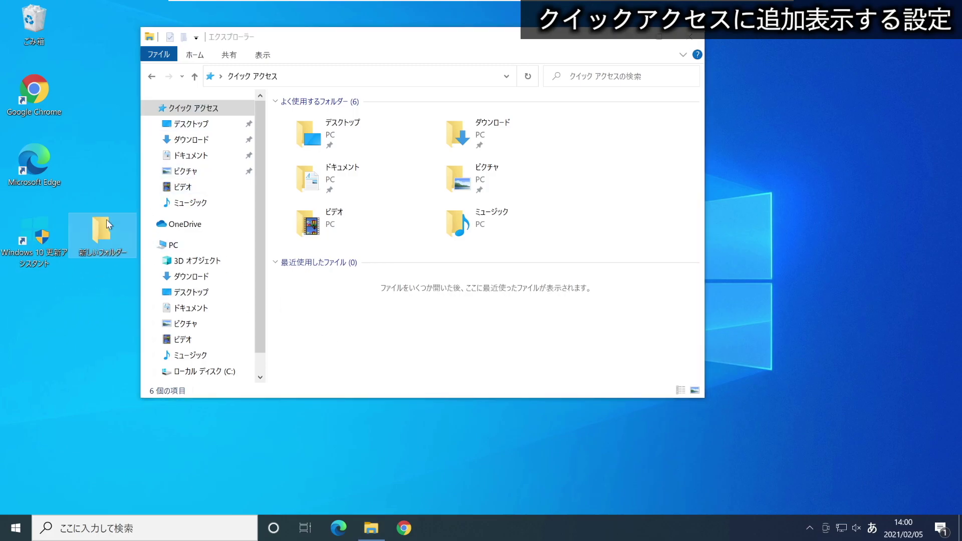
{"action": "right_click", "coordinate": [102, 227]}
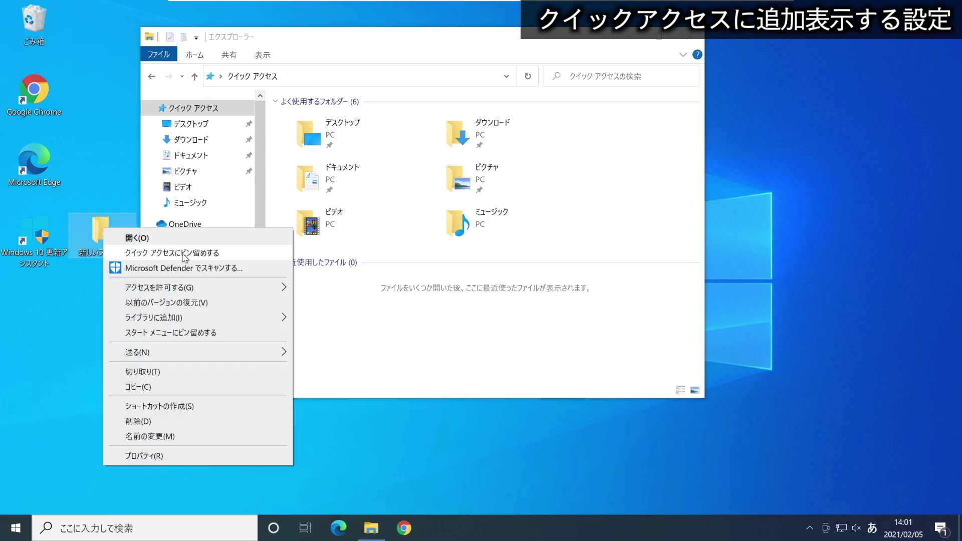
{"action": "left_click", "coordinate": [193, 258]}
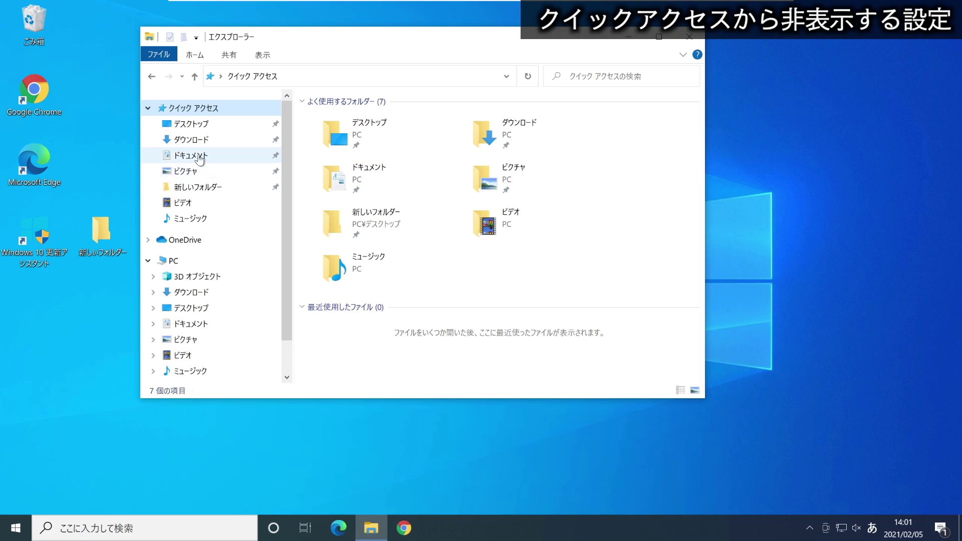
Step: Unpin the ピクチャ folder from Quick Access
{"action": "right_click", "coordinate": [202, 177]}
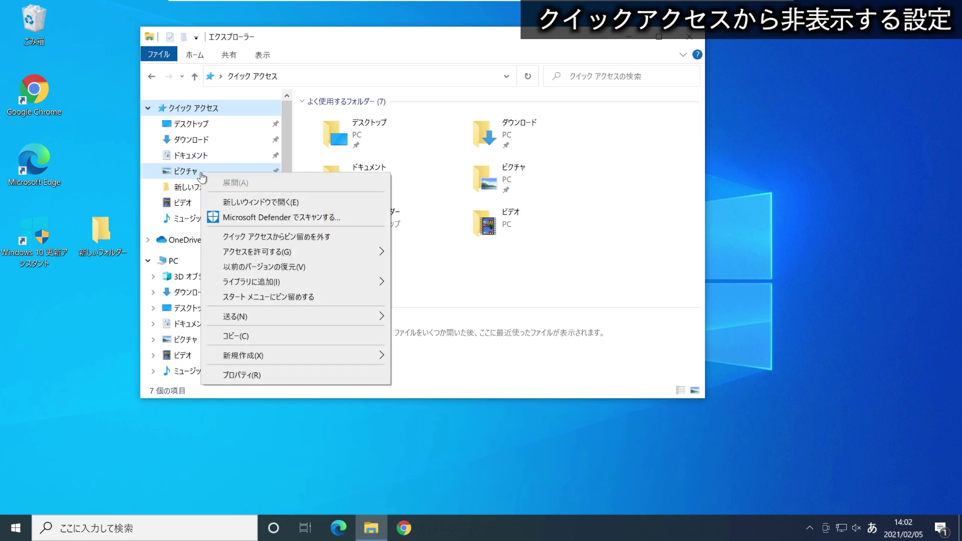
{"action": "left_click", "coordinate": [275, 237]}
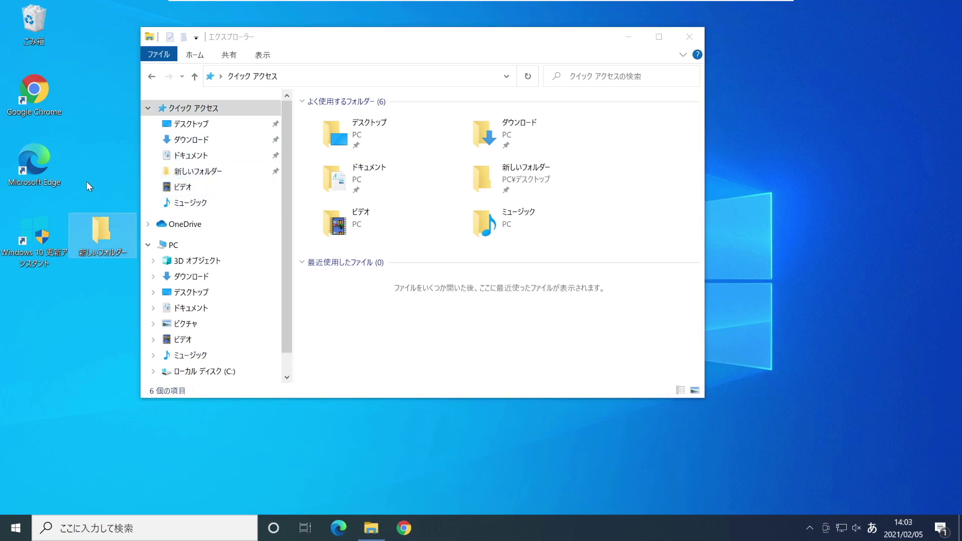
Step: Examine which Quick Access commands are offered for 新しいフォルダー, the pinned デスクトップ and the automatically listed ビデオ folder
{"action": "right_click", "coordinate": [109, 233]}
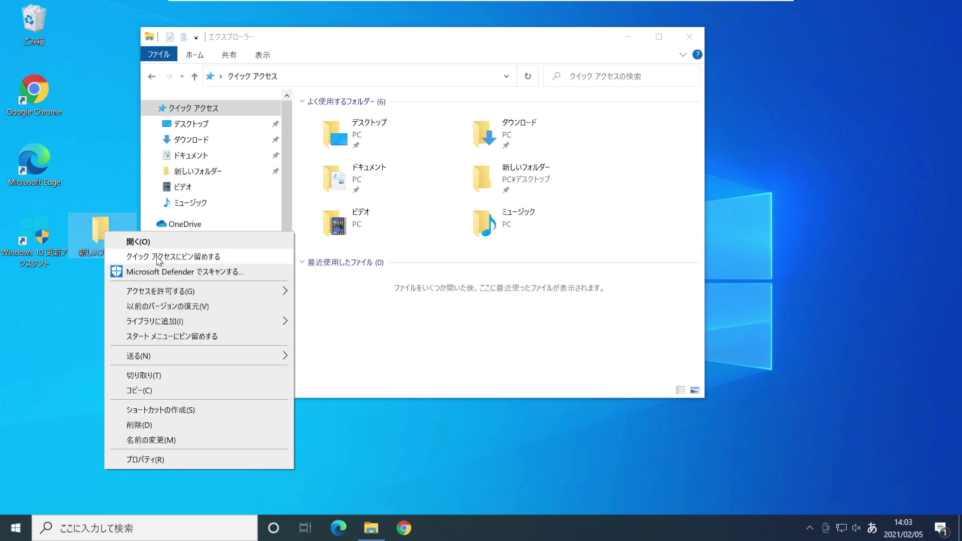
{"action": "left_click", "coordinate": [286, 190]}
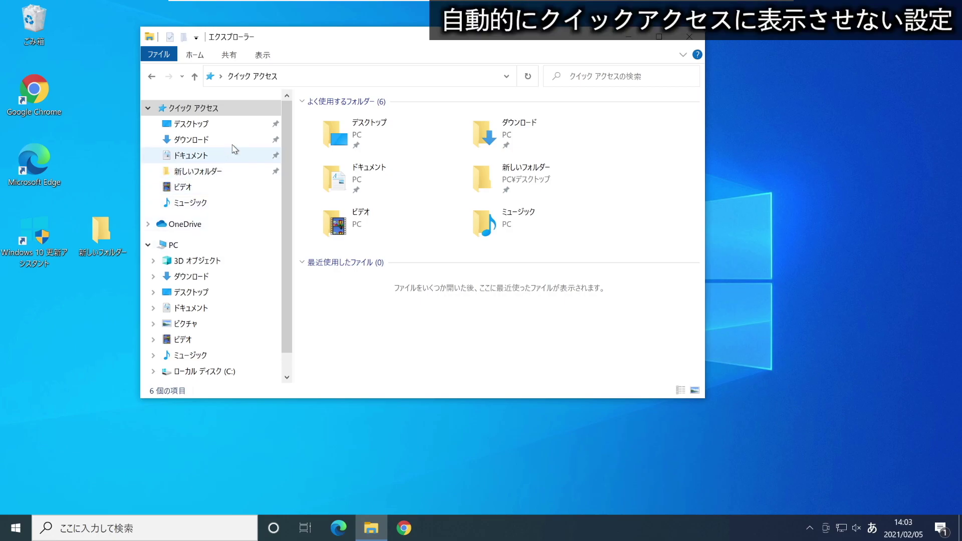
{"action": "right_click", "coordinate": [206, 127]}
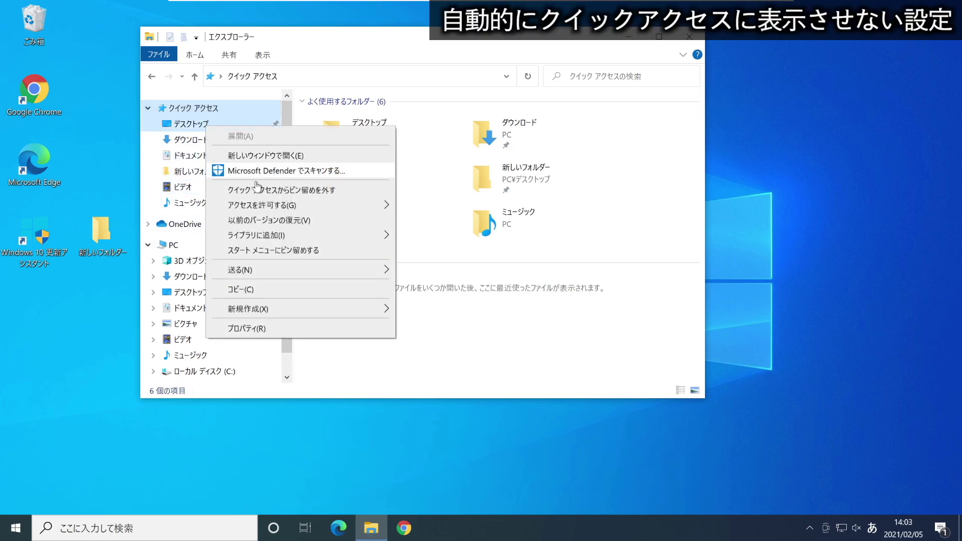
{"action": "left_click", "coordinate": [415, 339]}
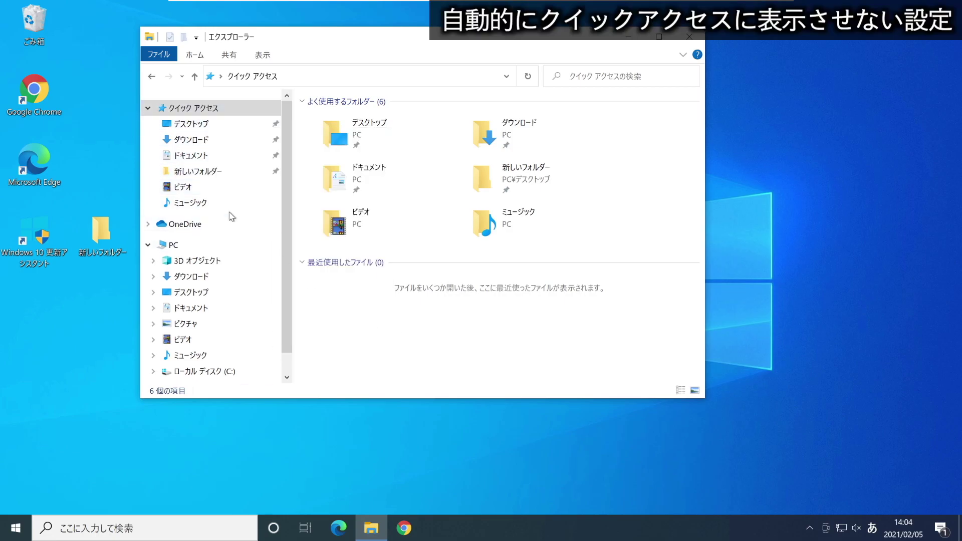
{"action": "right_click", "coordinate": [229, 196]}
{"action": "left_click", "coordinate": [315, 274]}
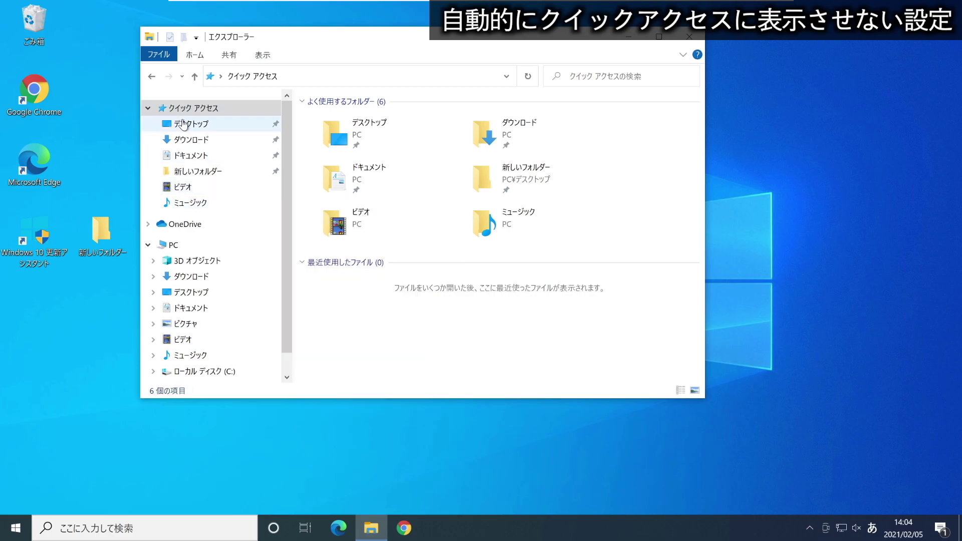
{"action": "right_click", "coordinate": [202, 193]}
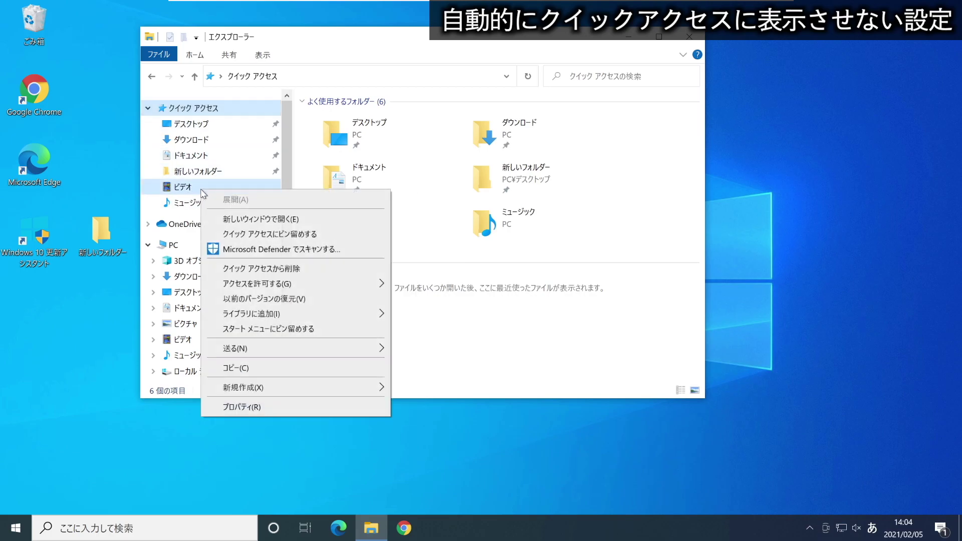
{"action": "left_click", "coordinate": [350, 63]}
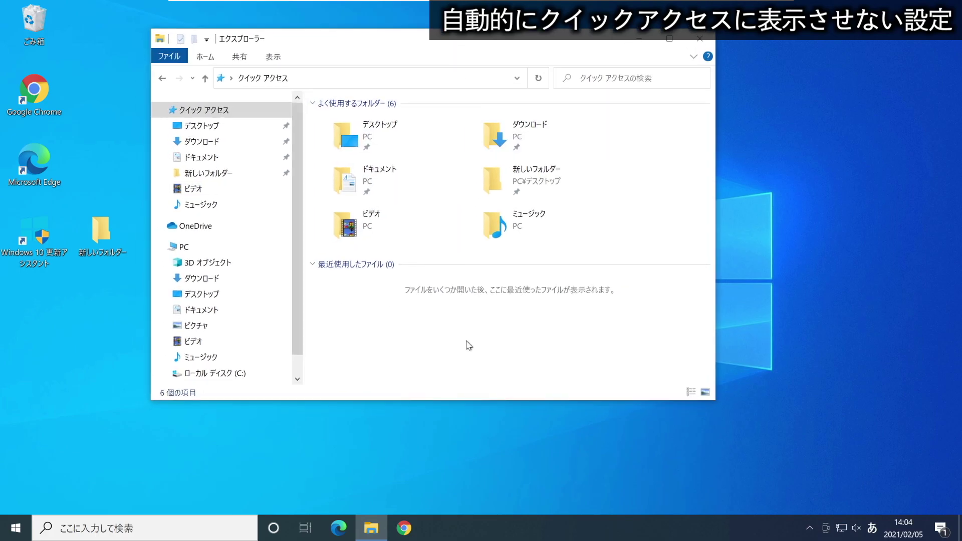
{"action": "left_click_drag", "start_coordinate": [379, 303], "coordinate": [651, 357]}
{"action": "left_click_drag", "start_coordinate": [373, 282], "coordinate": [606, 373]}
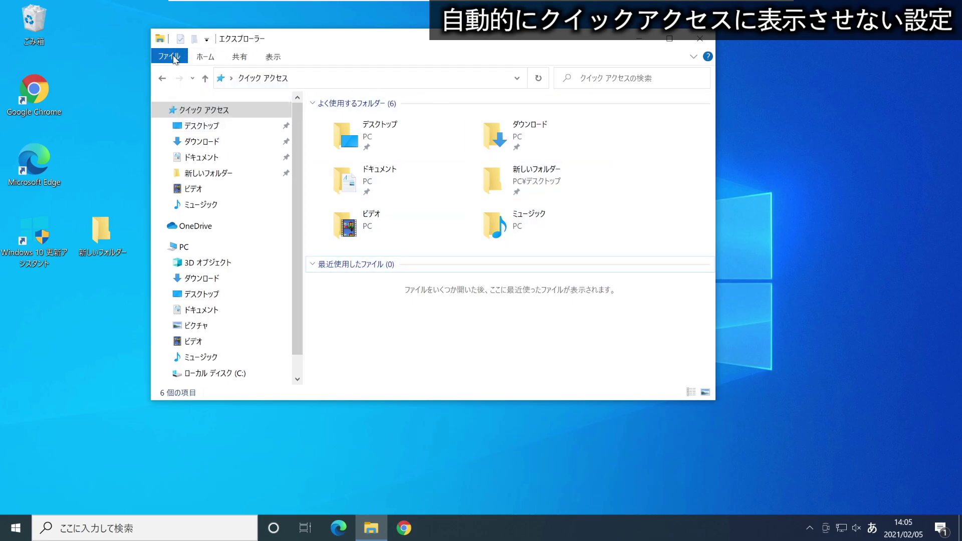
Step: In Folder Options, turn off showing both recently used files and frequently used folders in Quick Access, and apply the change
{"action": "left_click", "coordinate": [273, 58]}
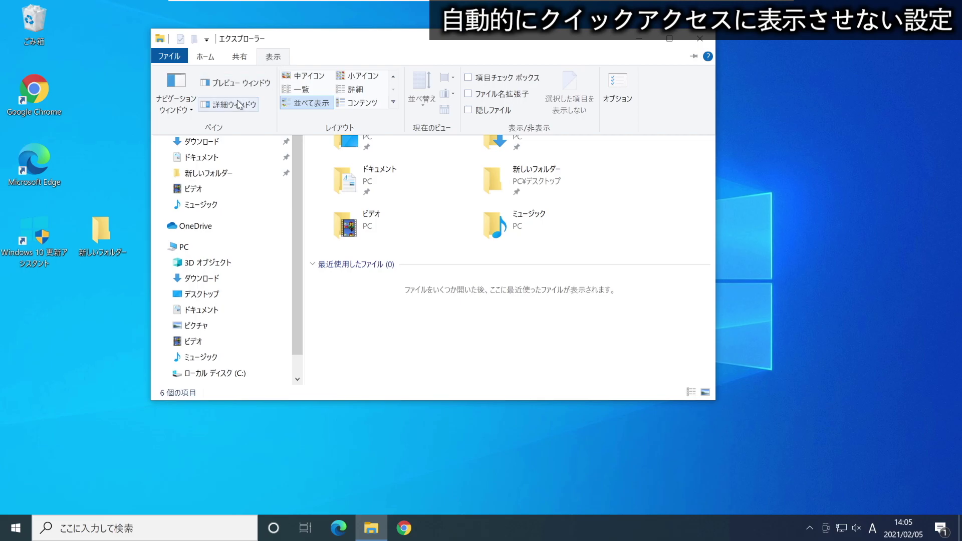
{"action": "left_click", "coordinate": [617, 88]}
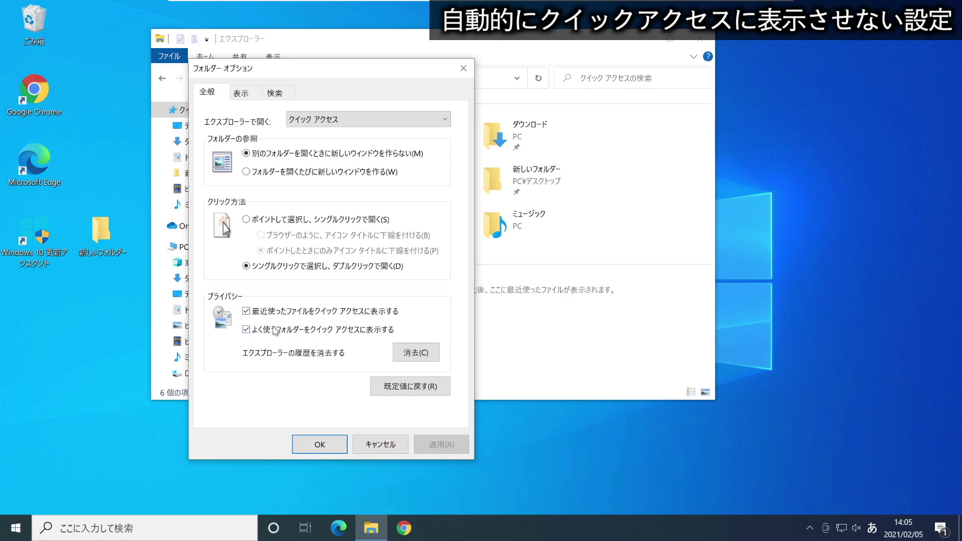
{"action": "left_click_drag", "start_coordinate": [292, 75], "coordinate": [599, 56]}
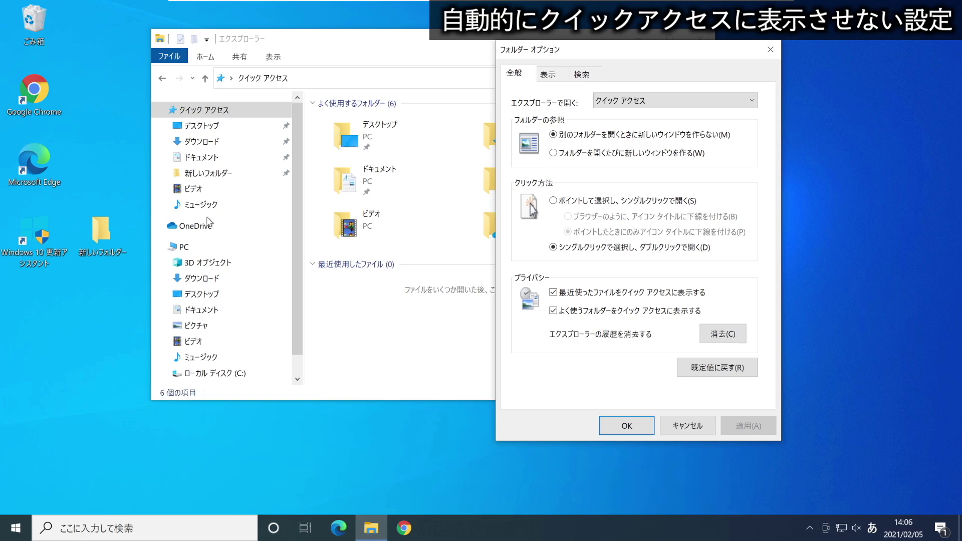
{"action": "left_click", "coordinate": [554, 293]}
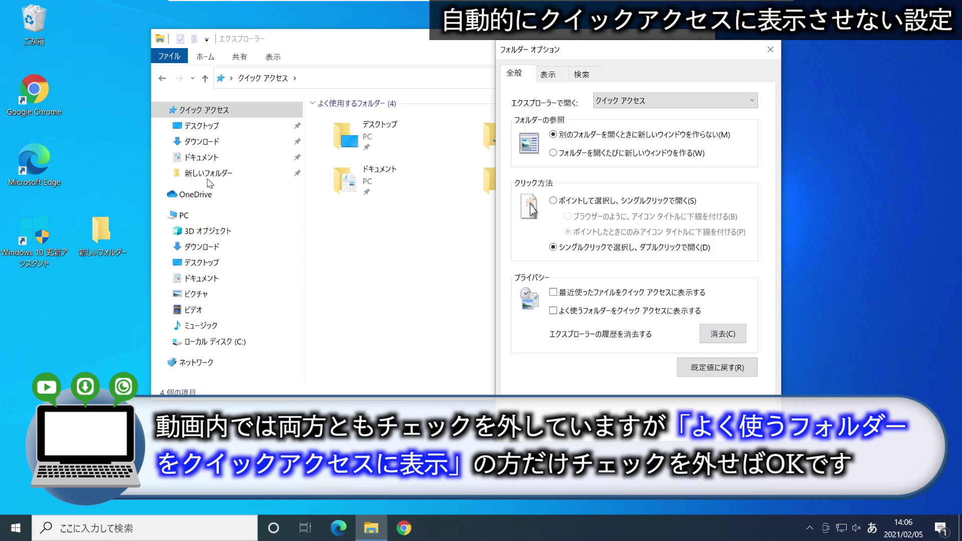
{"action": "key", "text": "Return"}
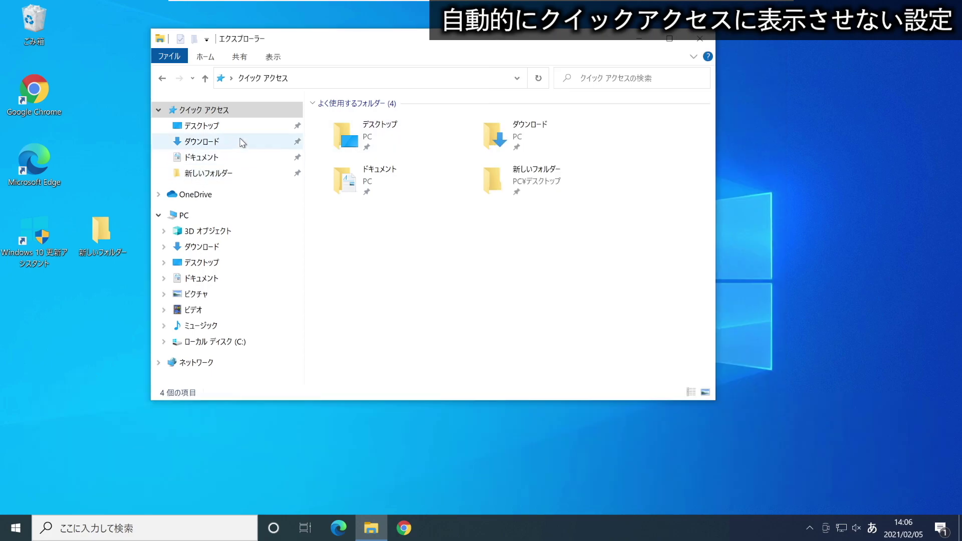
Step: Unpin the デスクトップ folder from Quick Access
{"action": "right_click", "coordinate": [222, 128]}
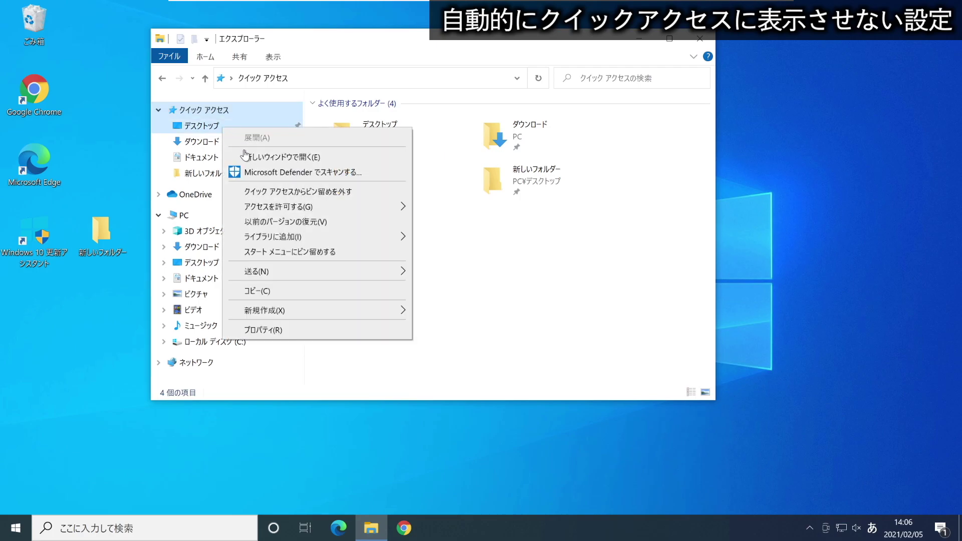
{"action": "key", "text": "Escape"}
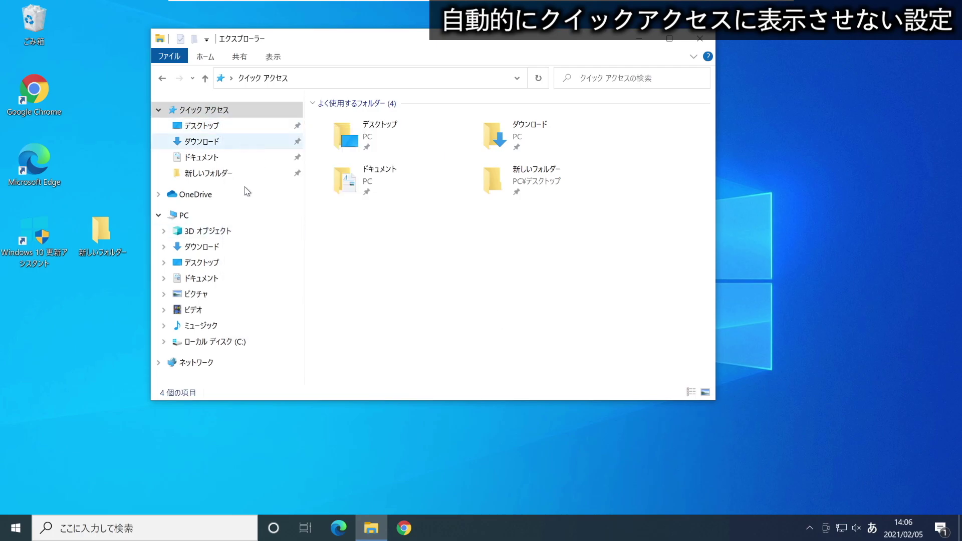
{"action": "right_click", "coordinate": [232, 127]}
{"action": "left_click", "coordinate": [205, 126]}
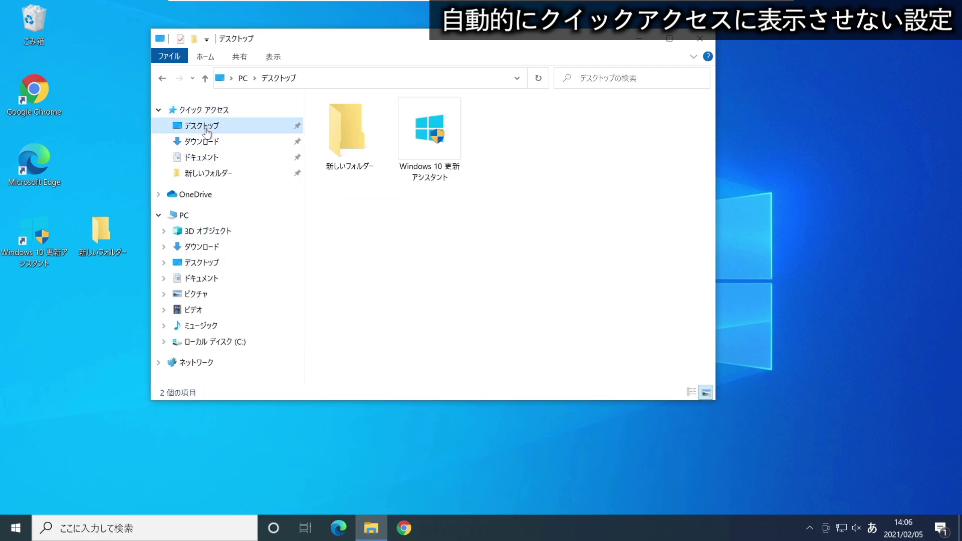
{"action": "right_click", "coordinate": [215, 126]}
{"action": "left_click", "coordinate": [284, 191]}
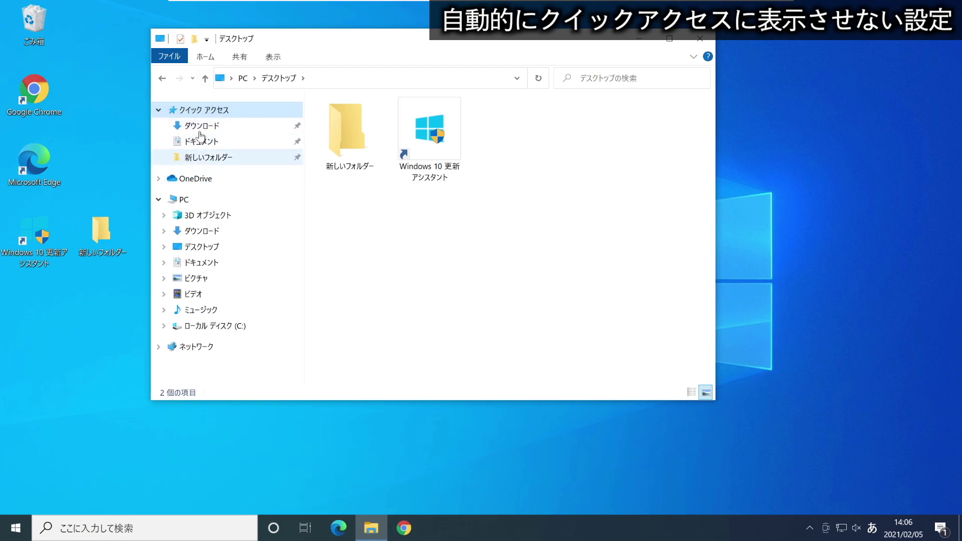
{"action": "left_click", "coordinate": [158, 110]}
{"action": "left_click", "coordinate": [159, 110]}
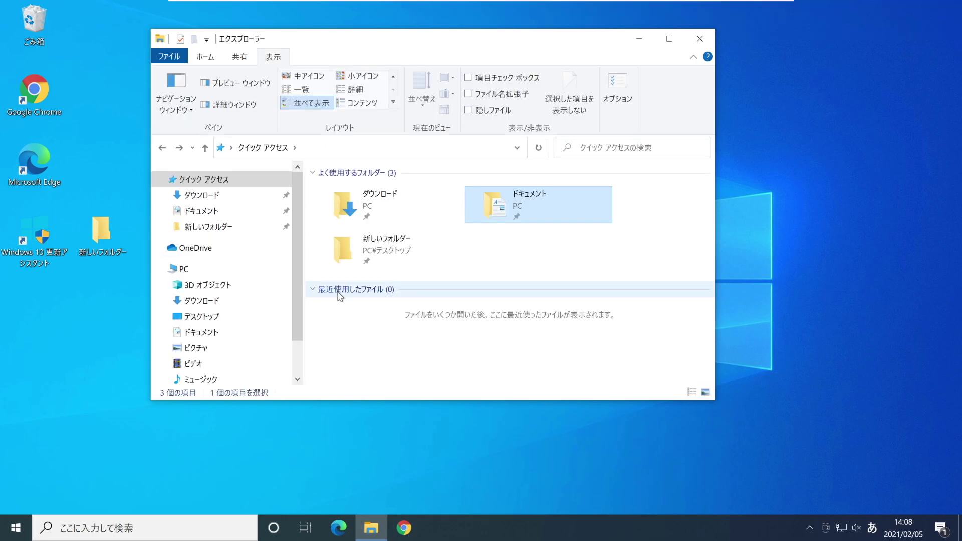
Step: Open Folder Options, turn off 最近使ったファイルをクイック アクセスに表示する and apply it
{"action": "left_click", "coordinate": [617, 96]}
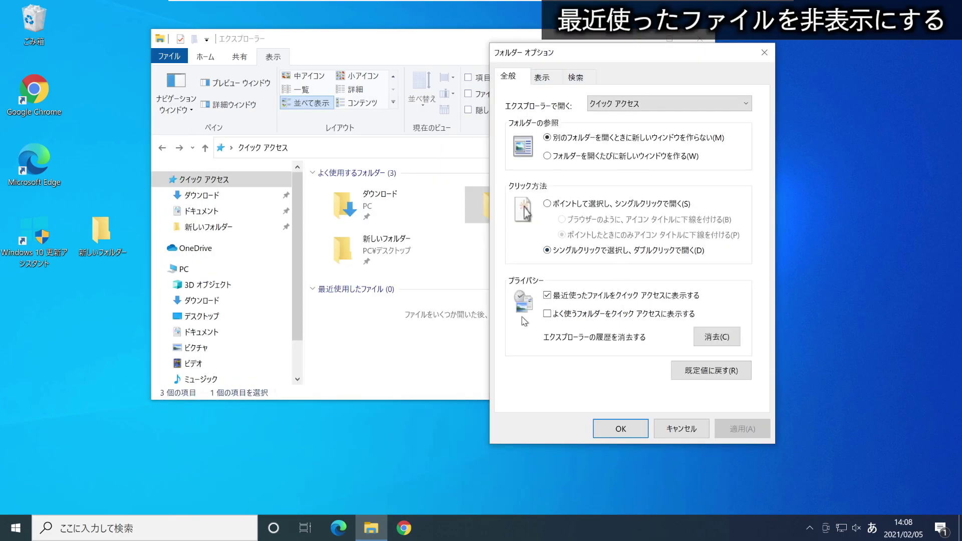
{"action": "left_click", "coordinate": [547, 296]}
{"action": "left_click", "coordinate": [736, 428]}
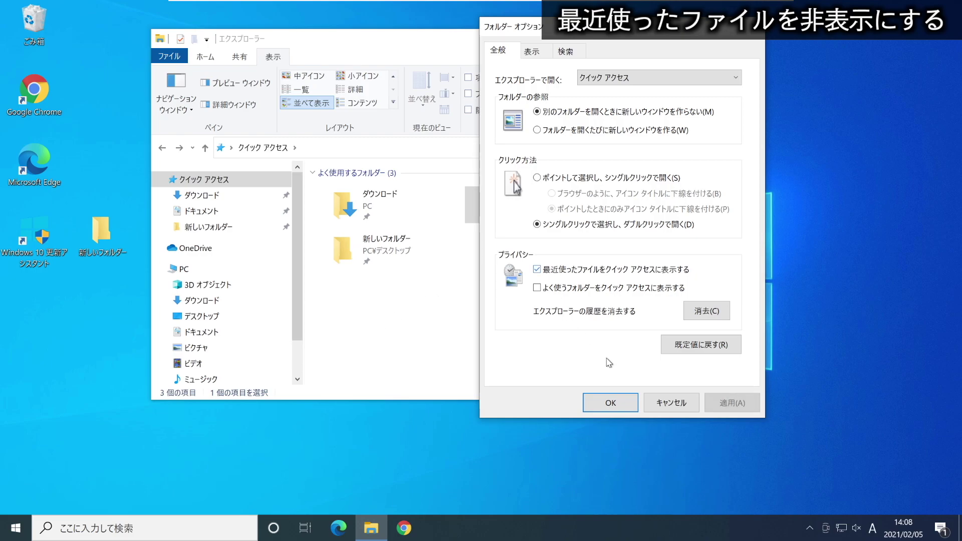
Step: Turn 最近使ったファイルをクイック アクセスに表示する back on, clear the Explorer history and close Folder Options
{"action": "left_click", "coordinate": [732, 403]}
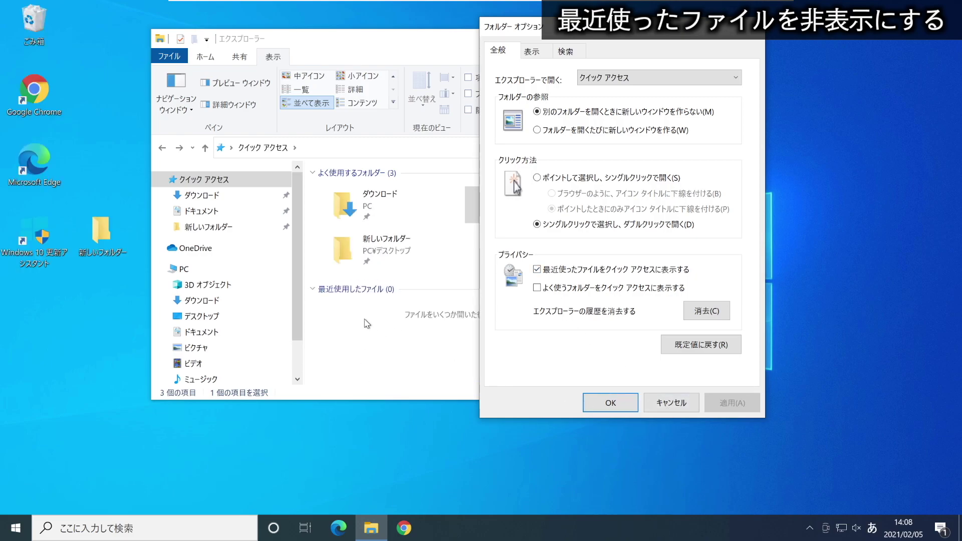
{"action": "left_click_drag", "start_coordinate": [544, 33], "coordinate": [641, 34]}
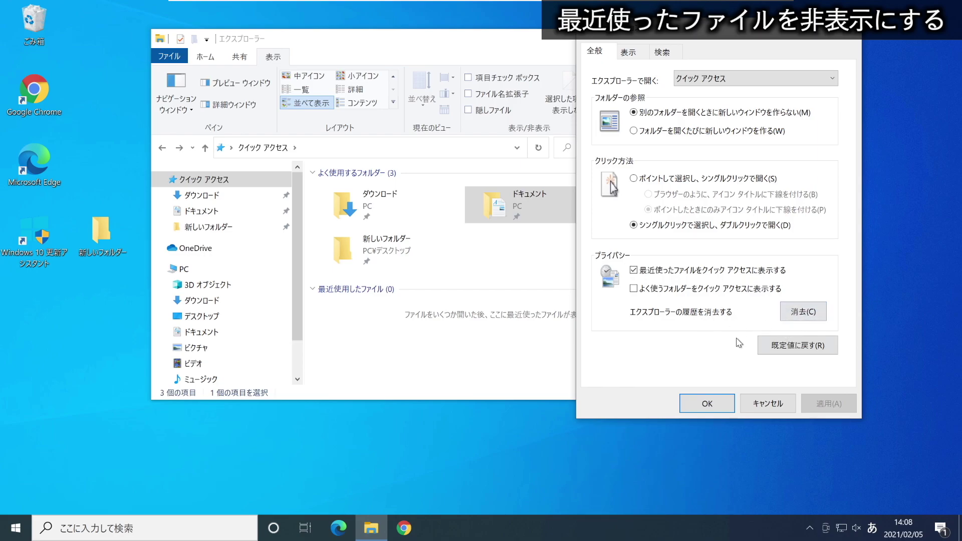
{"action": "left_click", "coordinate": [809, 313]}
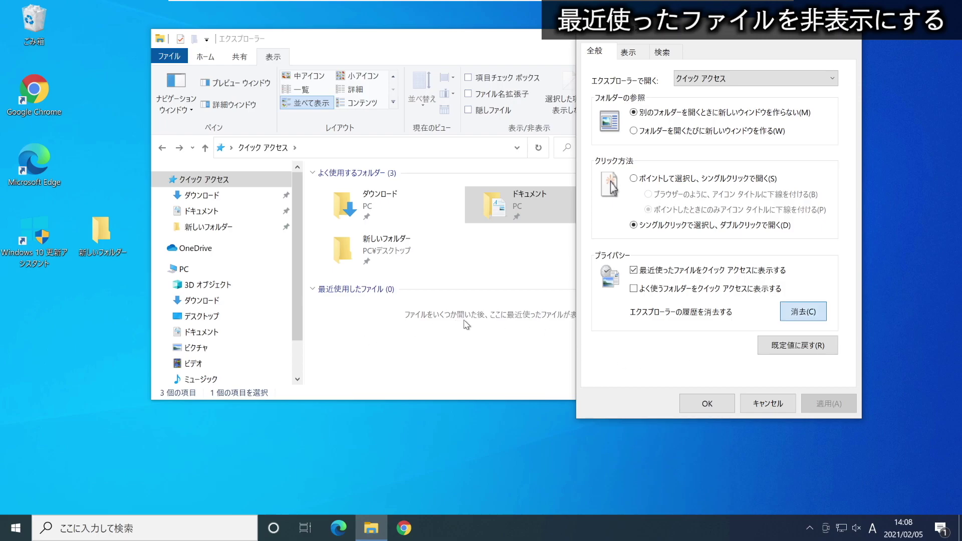
{"action": "left_click", "coordinate": [730, 404]}
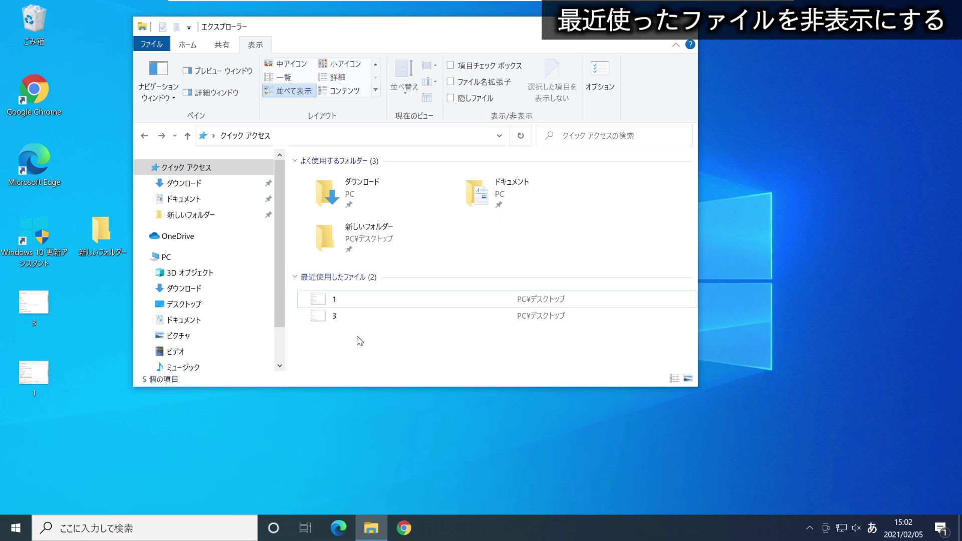
Step: Remove the recently used file 3 from Quick Access
{"action": "left_click_drag", "start_coordinate": [387, 350], "coordinate": [327, 290]}
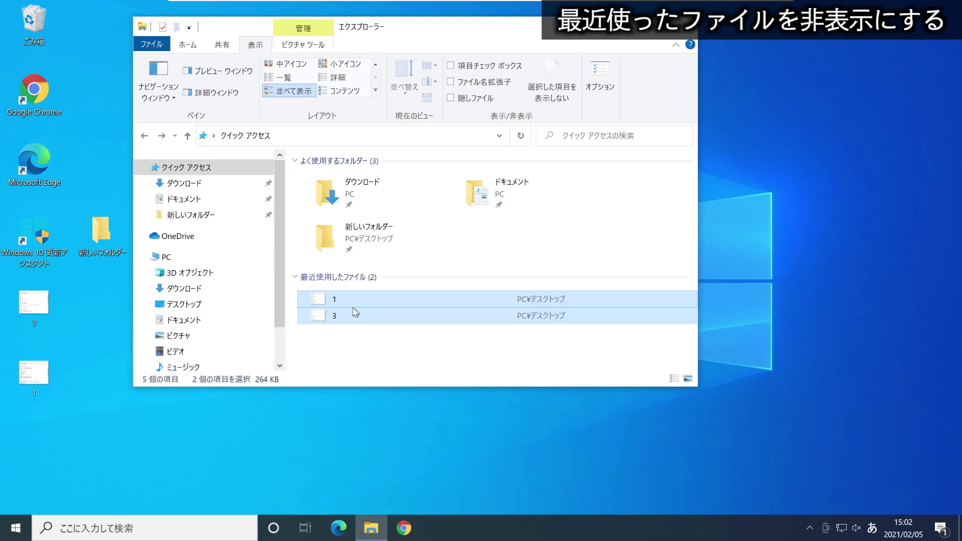
{"action": "left_click", "coordinate": [363, 335]}
{"action": "left_click", "coordinate": [361, 320]}
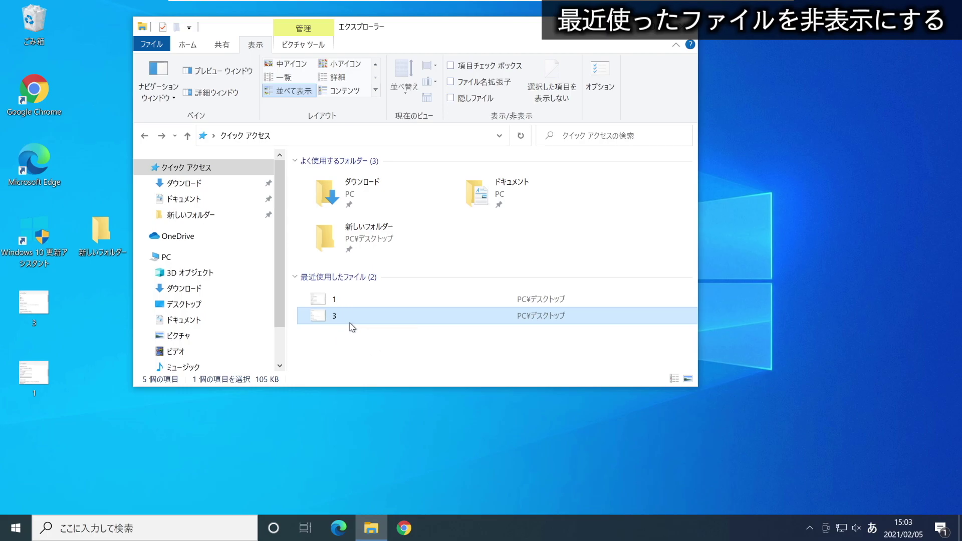
{"action": "right_click", "coordinate": [360, 321]}
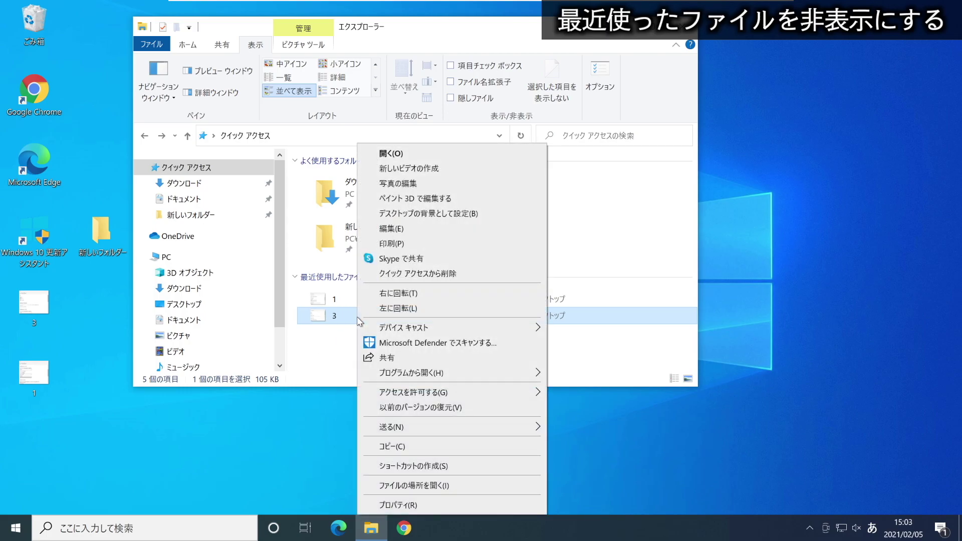
{"action": "left_click", "coordinate": [424, 273]}
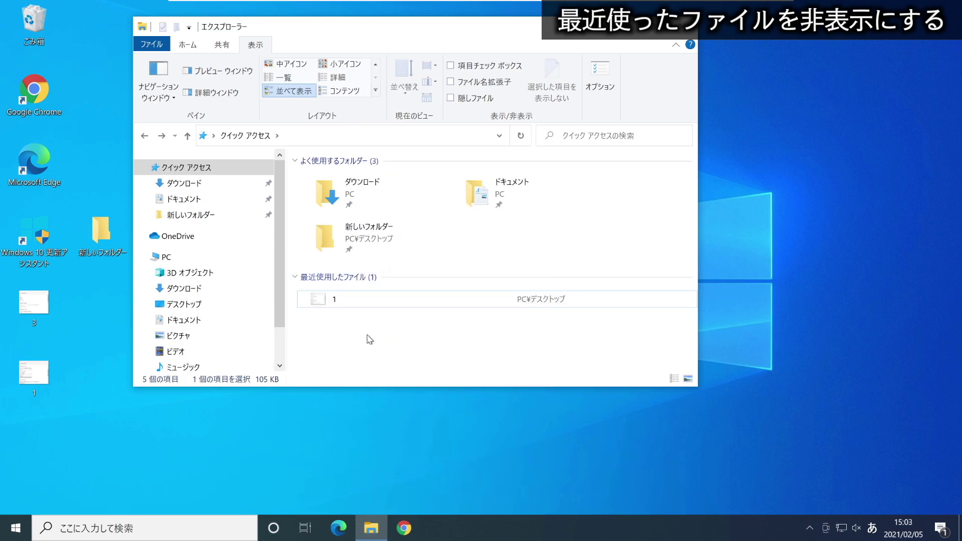